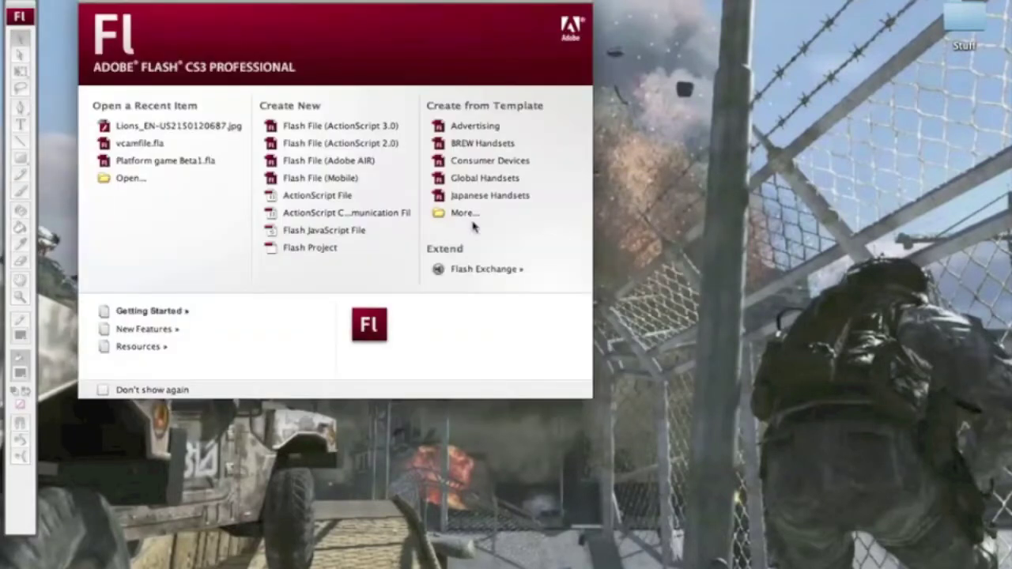
# - Create a new Flash File (ActionScript 2.0) from the Welcome screen
pyautogui.click(380, 146)
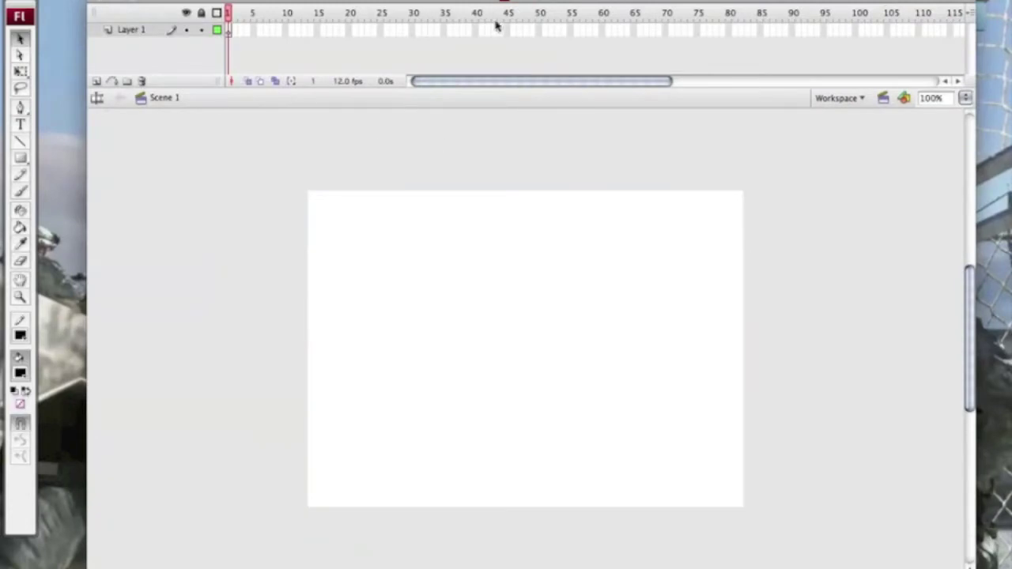
# - Set the document dimensions to 1200 × 700 px, widen the window, and zoom to Fit in Window
pyautogui.click(253, 0)
pyautogui.click(276, 4)
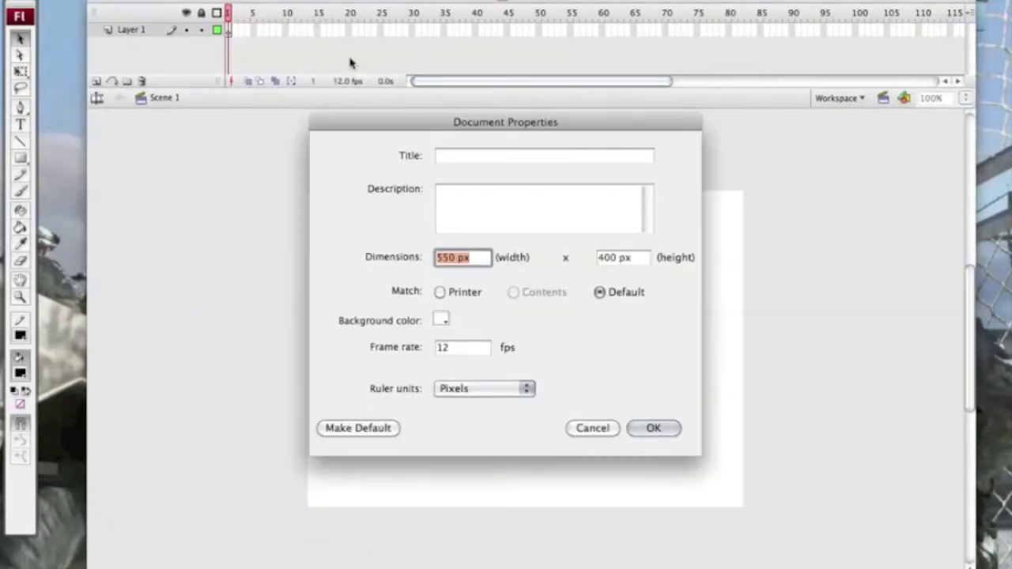
pyautogui.write('1200')
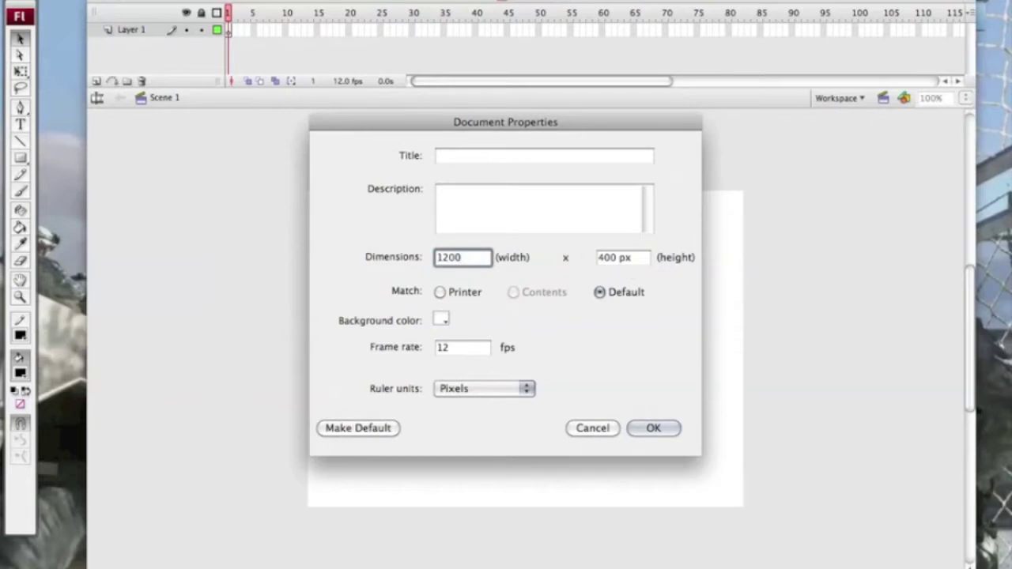
pyautogui.press('Tab')
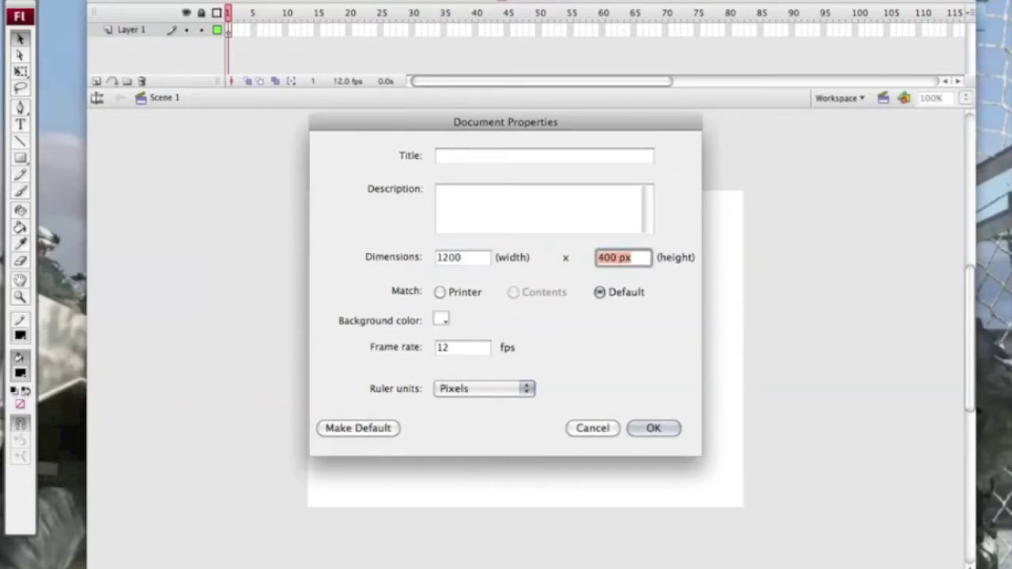
pyautogui.write('700')
pyautogui.press('Return')
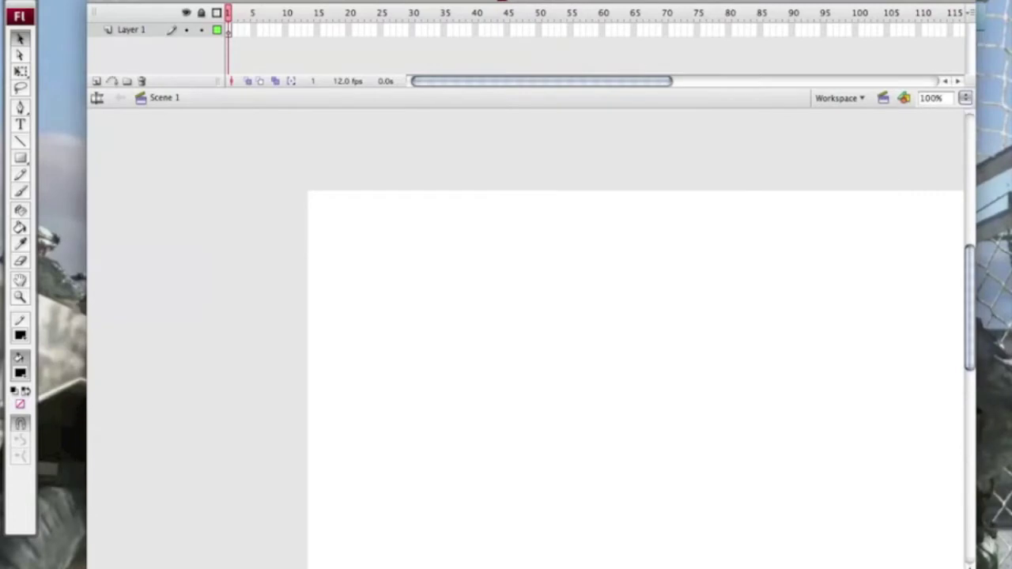
pyautogui.moveTo(975, 101); pyautogui.dragTo(1009, 100)
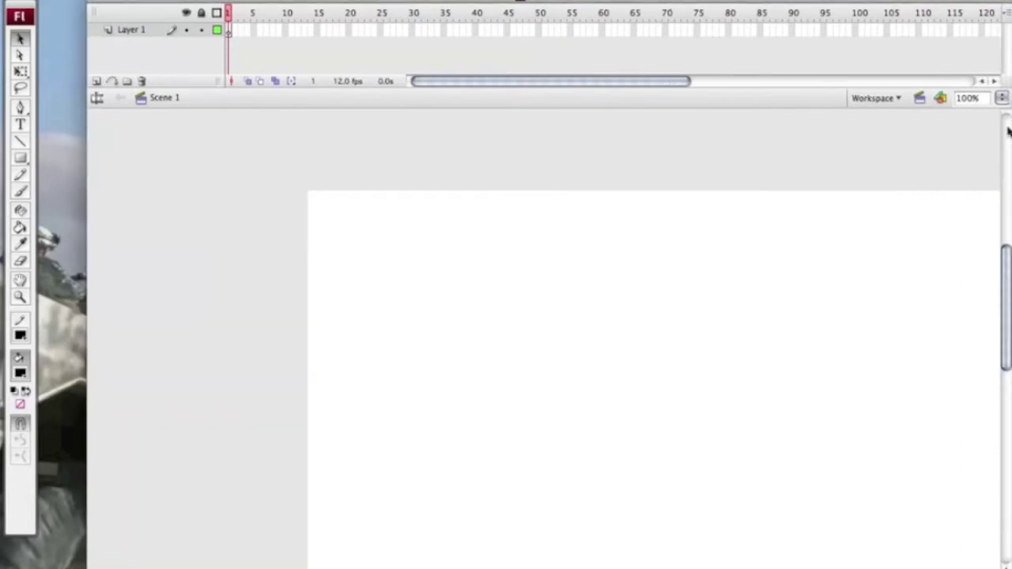
pyautogui.click(1001, 97)
# - Draw a green gradient rectangle near the stage bottom and move it right toward the centre
pyautogui.click(994, 35)
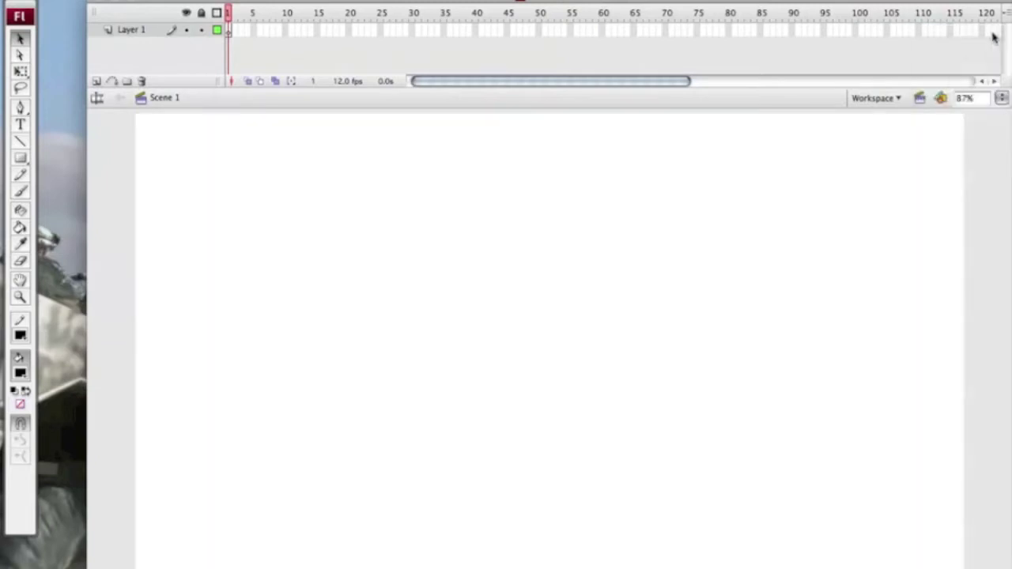
pyautogui.click(20, 373)
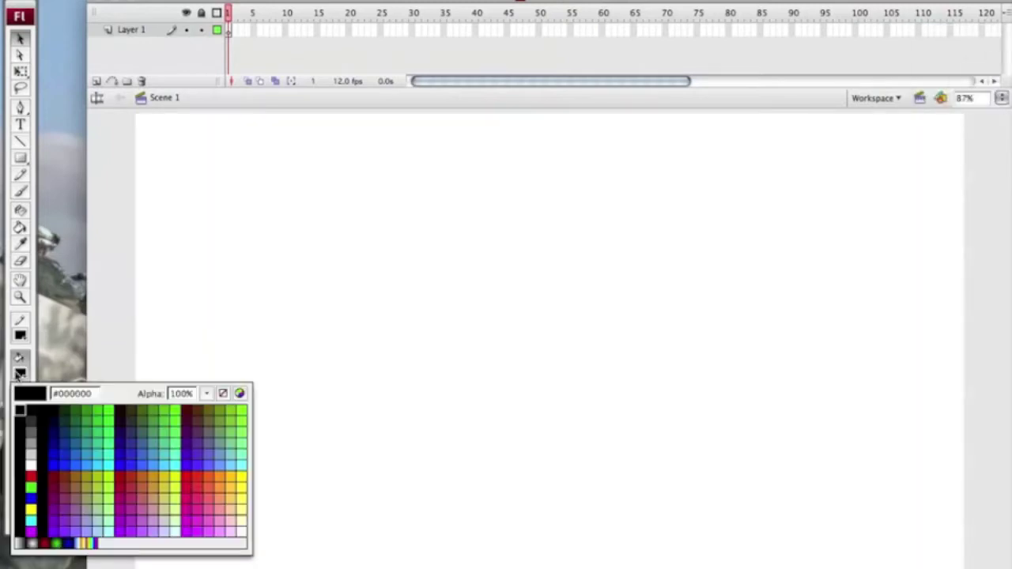
pyautogui.click(55, 543)
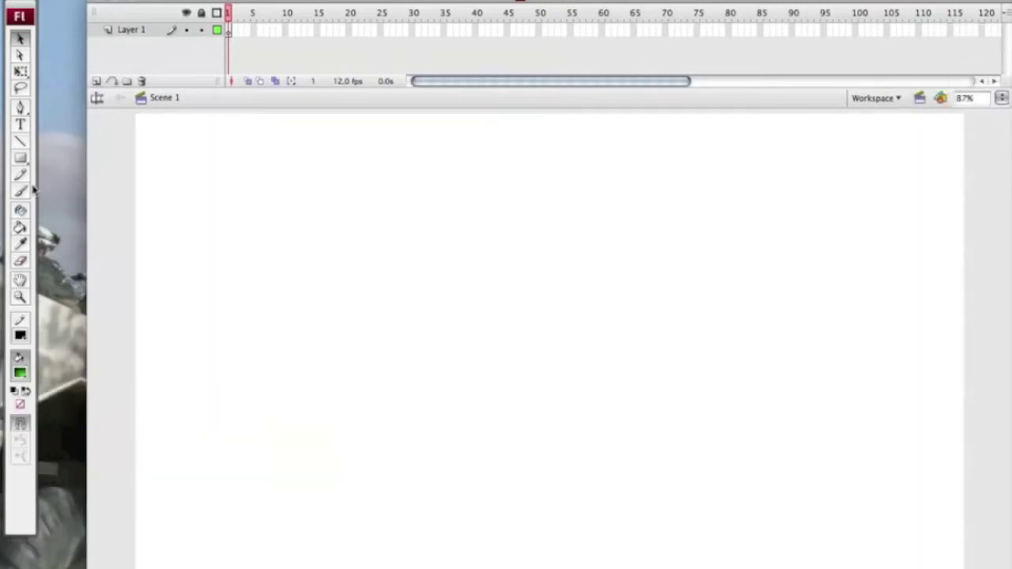
pyautogui.click(20, 159)
pyautogui.moveTo(361, 551); pyautogui.dragTo(557, 503)
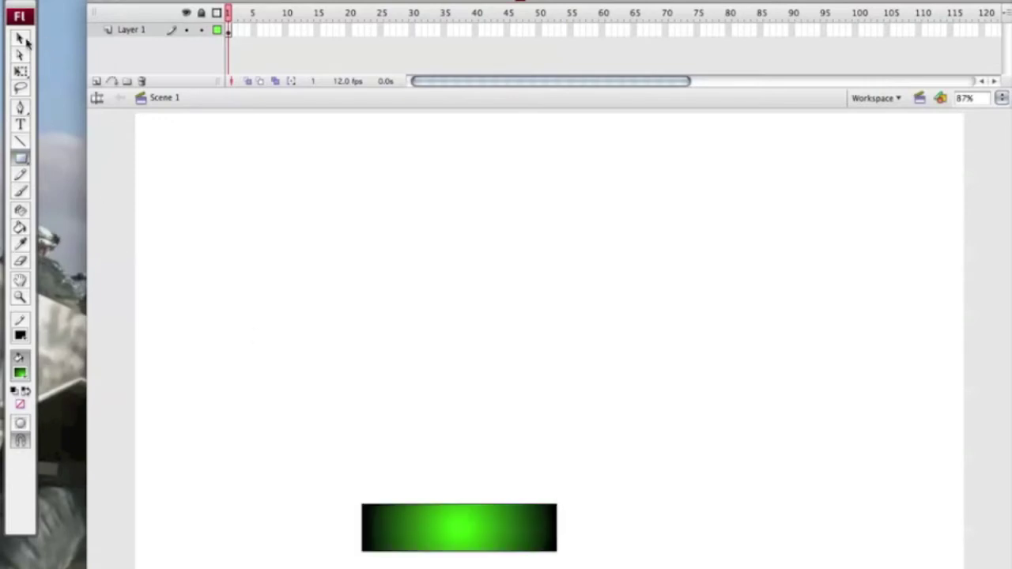
pyautogui.click(20, 38)
pyautogui.moveTo(310, 395); pyautogui.dragTo(680, 568)
pyautogui.moveTo(494, 527); pyautogui.dragTo(549, 531)
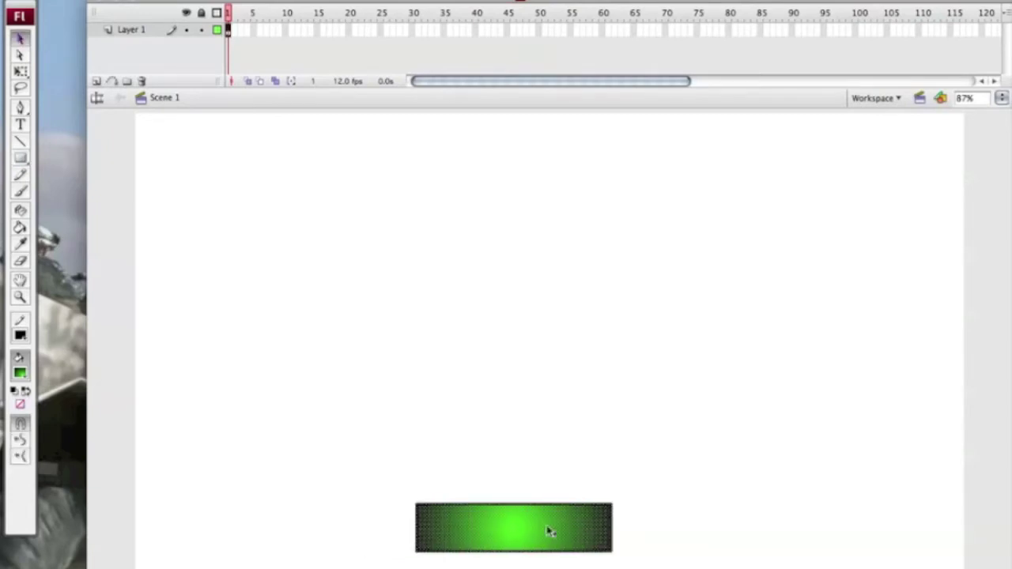
# - Set the stroke colour to none and the fill colour to white
pyautogui.click(20, 335)
pyautogui.click(224, 357)
pyautogui.click(224, 361)
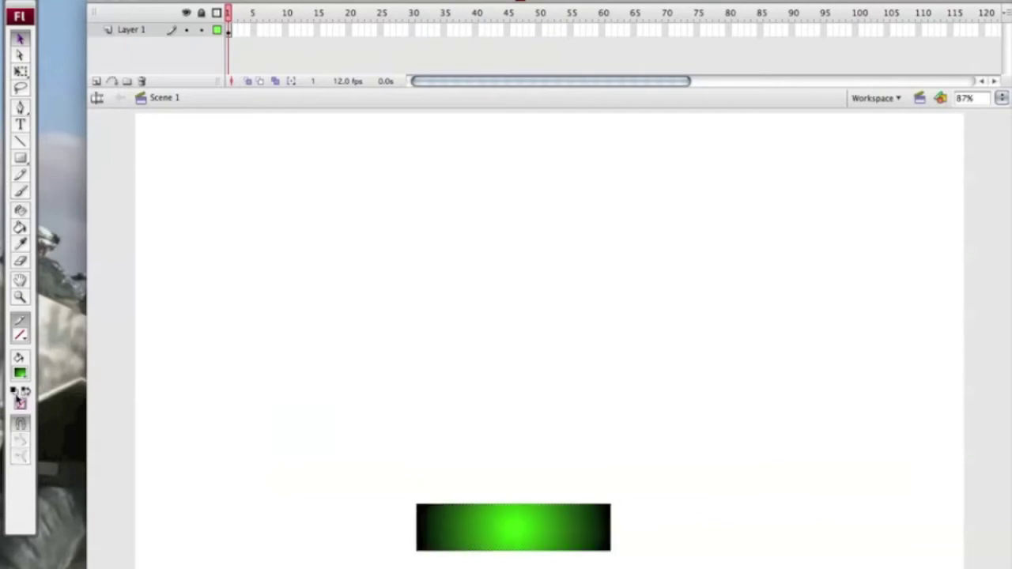
pyautogui.click(19, 373)
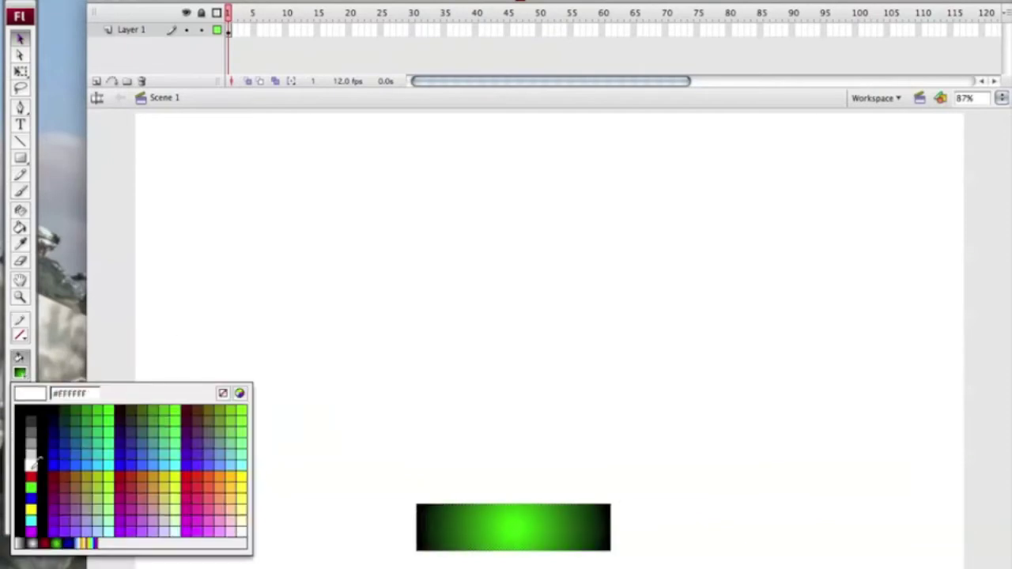
pyautogui.click(33, 461)
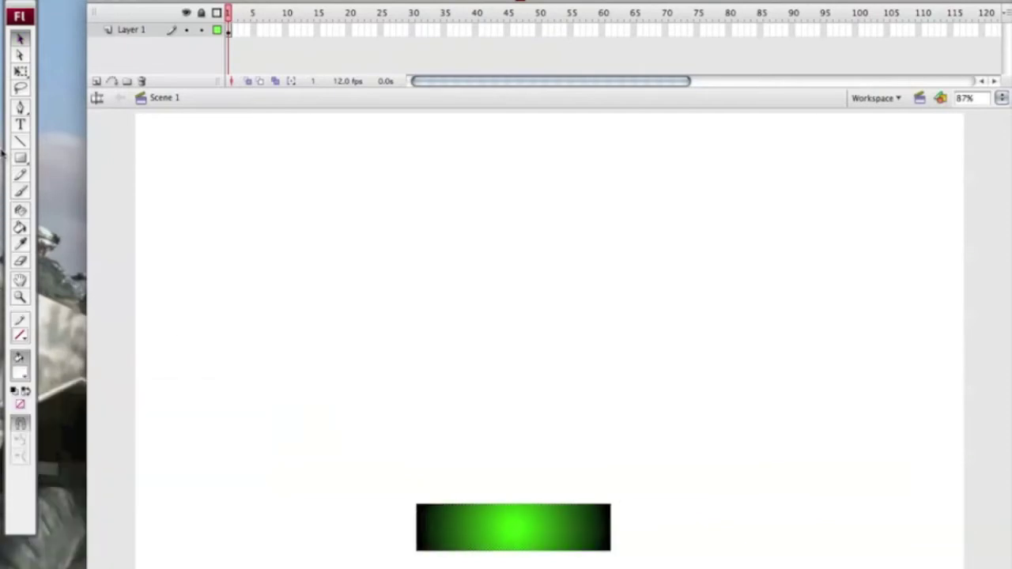
# - Choose the Text tool and set the font size to 48
pyautogui.click(21, 129)
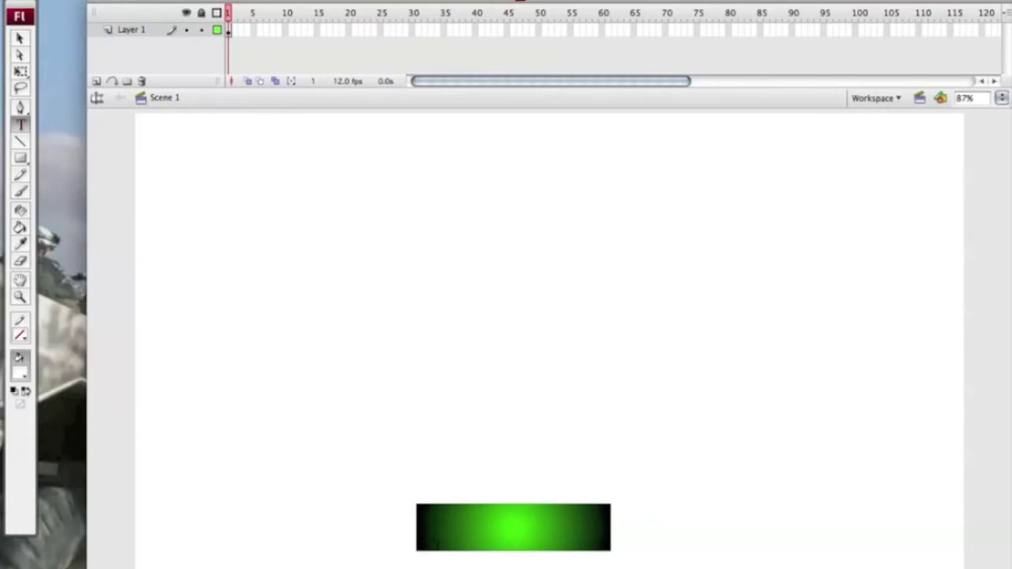
pyautogui.click(308, 1)
pyautogui.moveTo(309, 11)
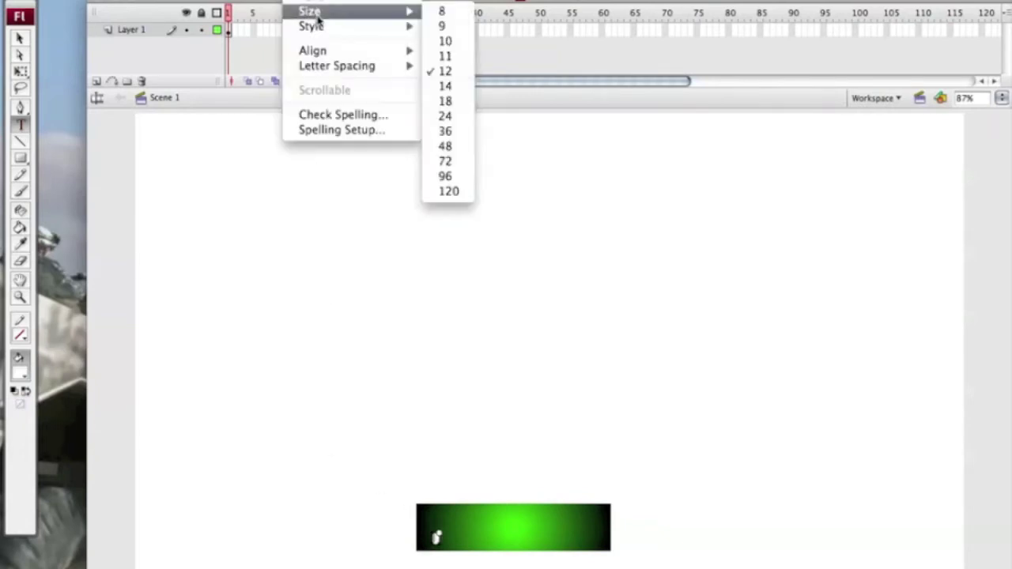
pyautogui.click(445, 132)
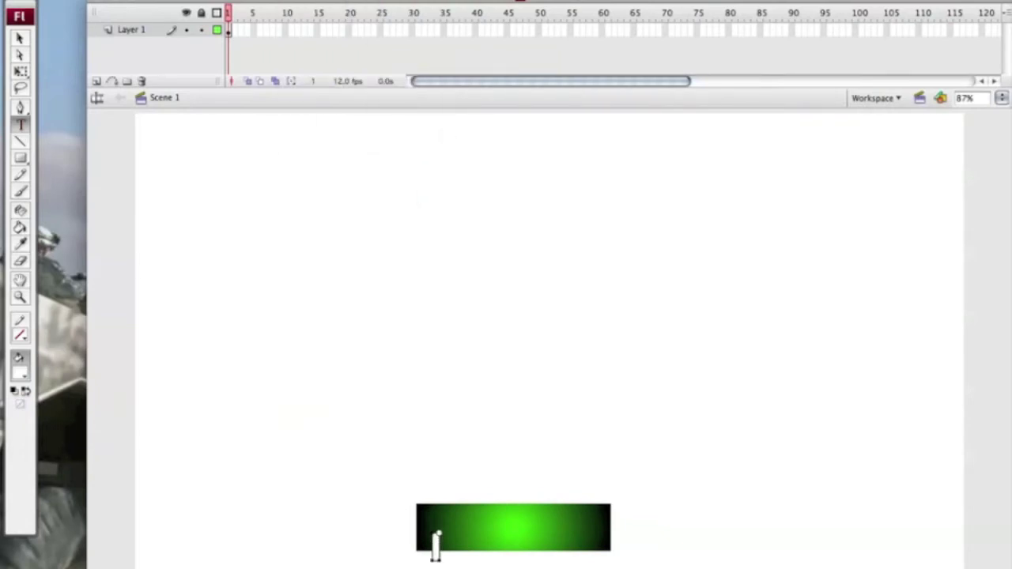
pyautogui.click(308, 2)
pyautogui.moveTo(317, 11)
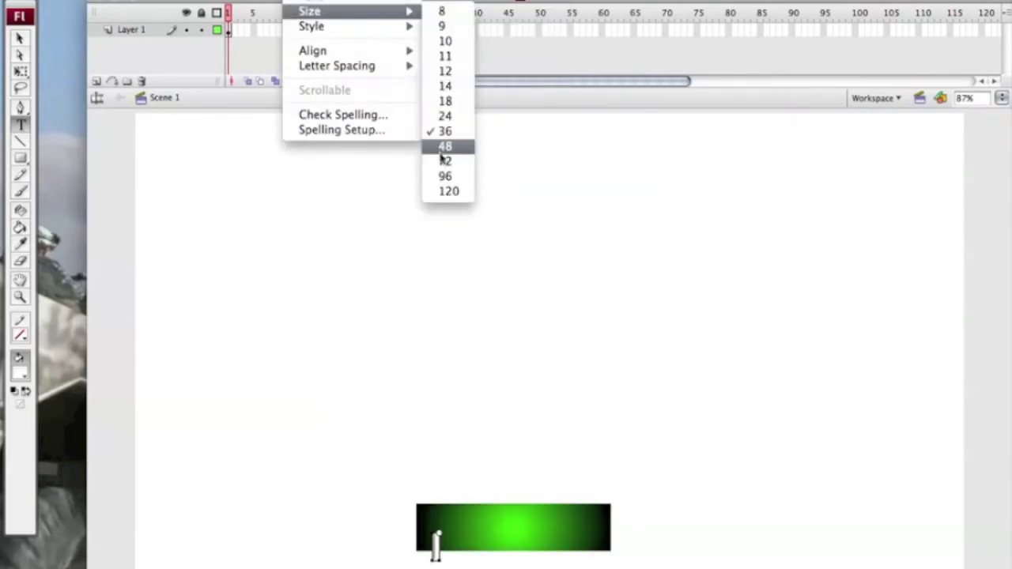
pyautogui.click(443, 150)
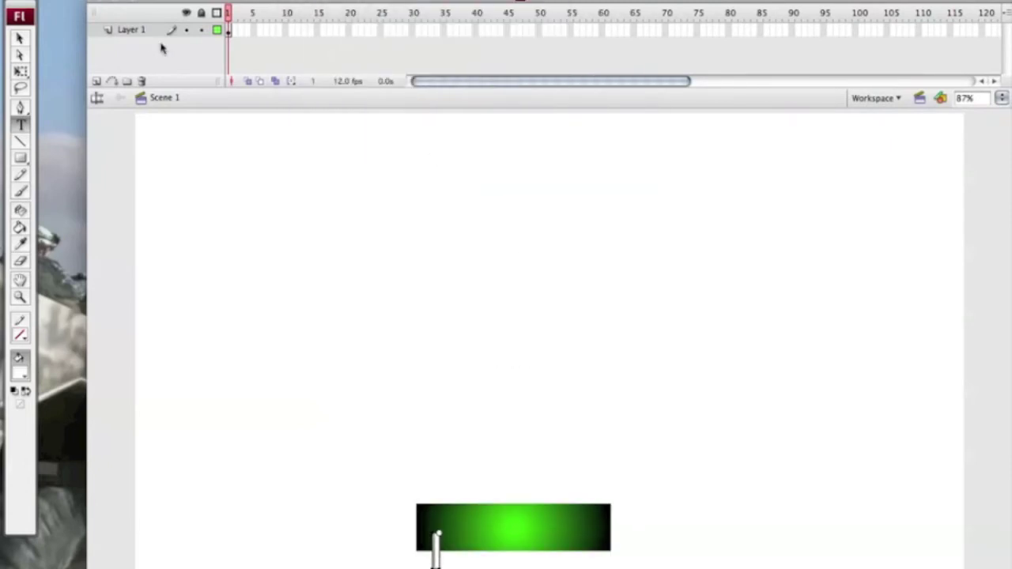
# - Type 'Start' on the bar and drag the text to the bar's centre
pyautogui.write('Statr')
pyautogui.press('BackSpace')
pyautogui.press('BackSpace')
pyautogui.write('r')
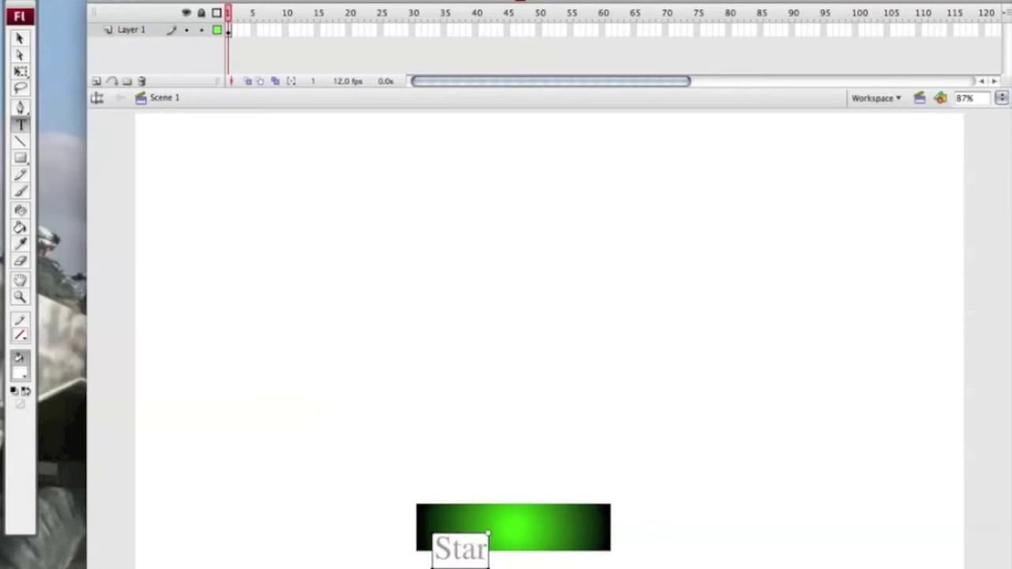
pyautogui.write('t')
pyautogui.click(19, 37)
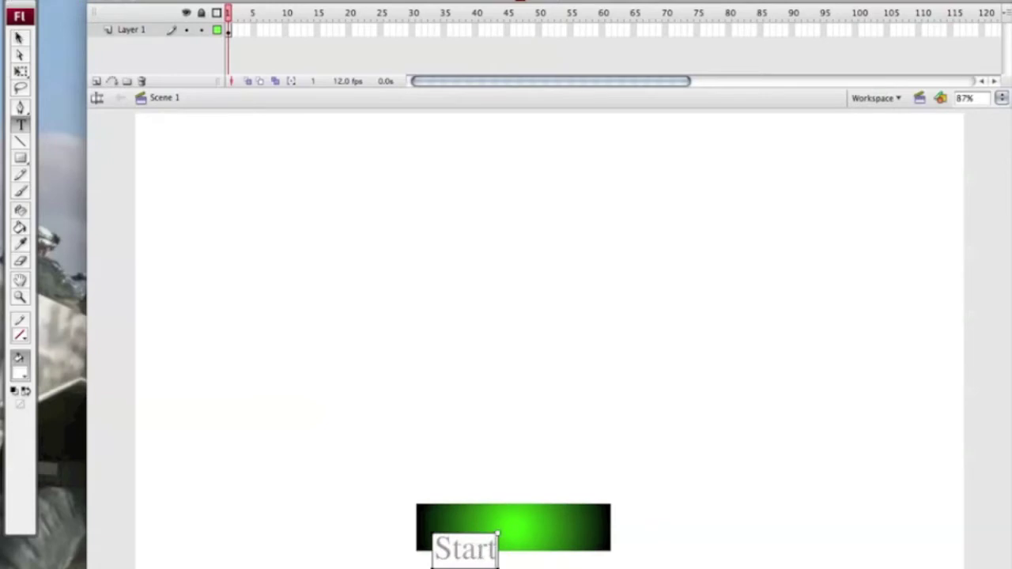
pyautogui.click(345, 334)
pyautogui.click(466, 555)
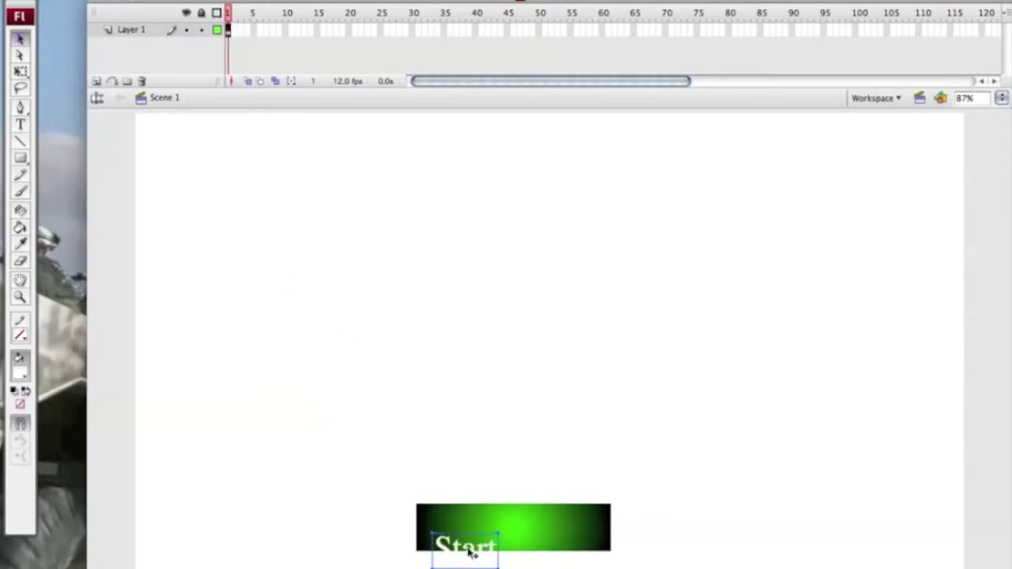
pyautogui.moveTo(468, 553); pyautogui.dragTo(514, 531)
pyautogui.click(485, 501)
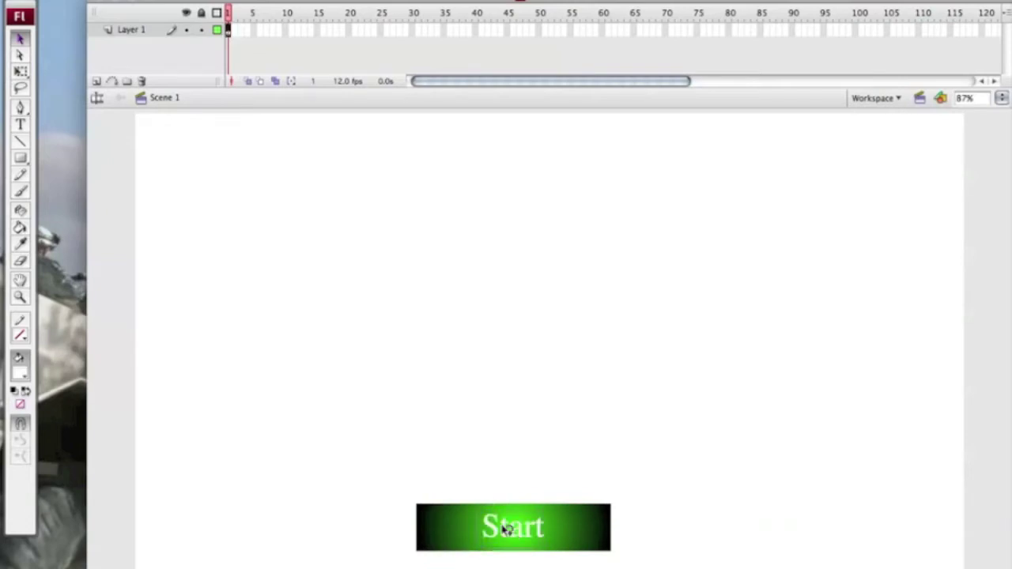
# - Narrow the green bar from both sides with Free Transform
pyautogui.click(454, 529)
pyautogui.rightClick(456, 530)
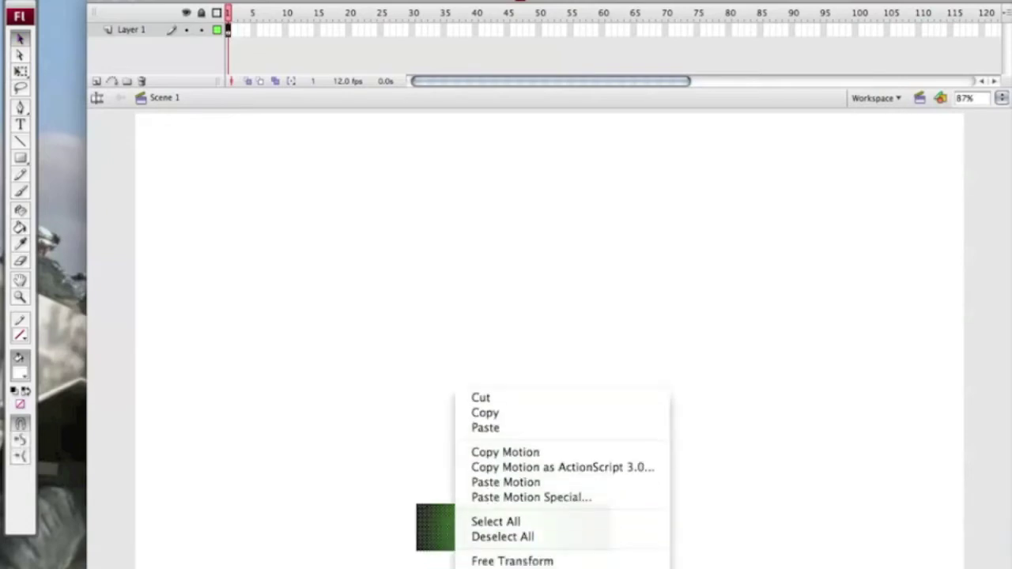
pyautogui.click(556, 460)
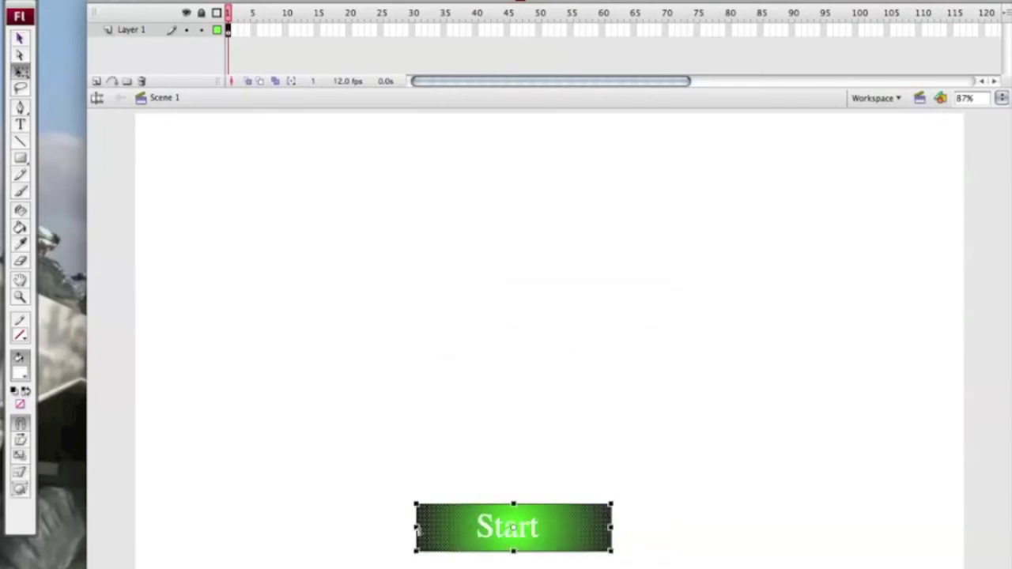
pyautogui.moveTo(416, 527); pyautogui.dragTo(467, 527)
pyautogui.moveTo(613, 527); pyautogui.dragTo(547, 527)
pyautogui.click(448, 463)
# - Select the bar with its Start text and convert it to a Button symbol named 'Start'
pyautogui.moveTo(419, 466); pyautogui.dragTo(594, 554)
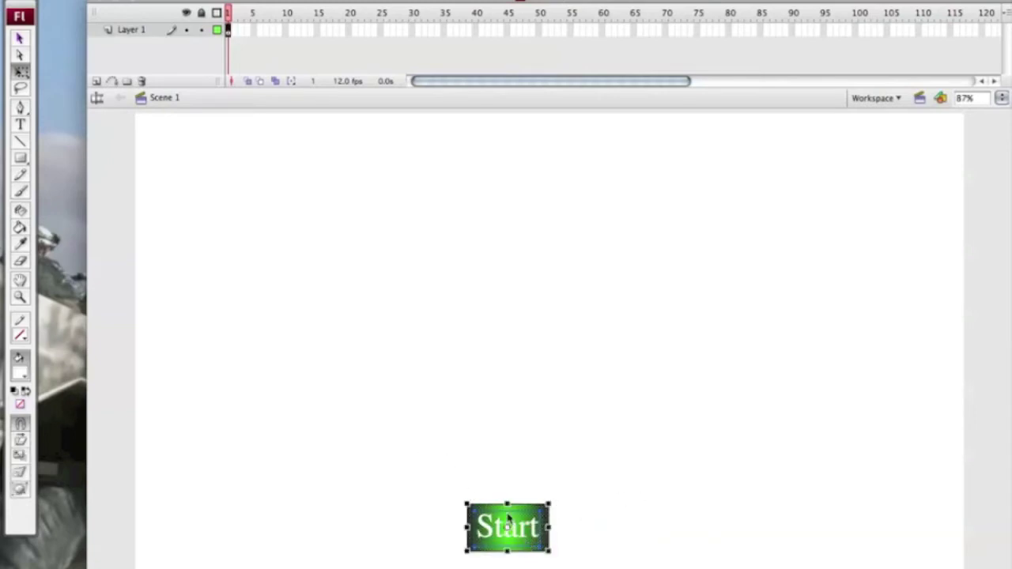
pyautogui.rightClick(534, 527)
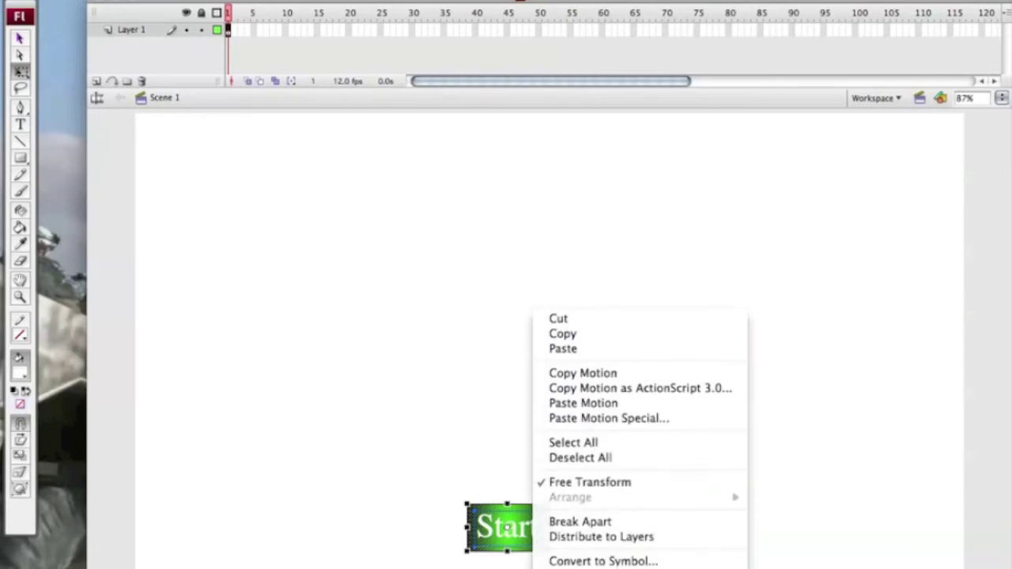
pyautogui.click(601, 561)
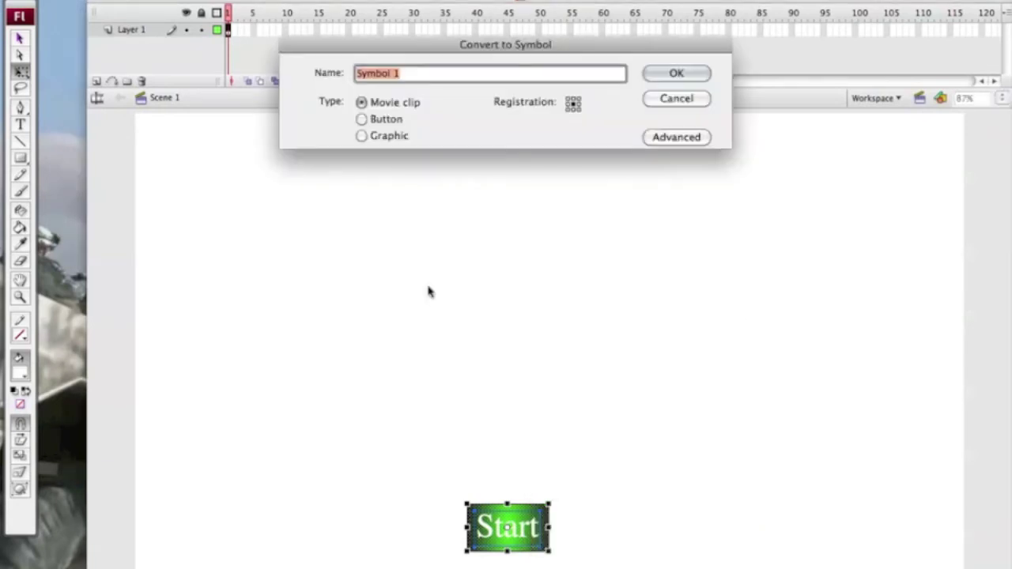
pyautogui.click(375, 121)
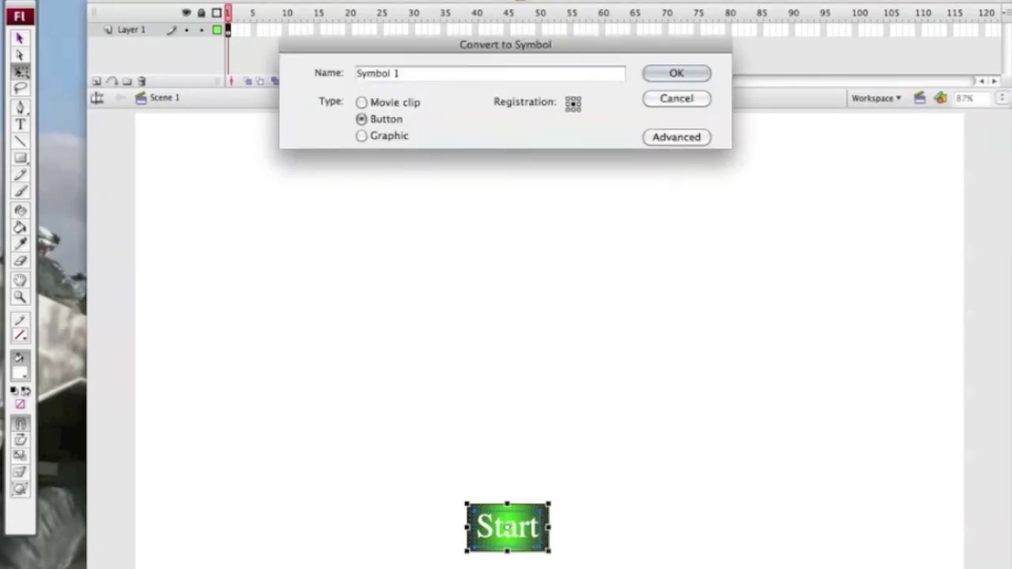
pyautogui.press('Tab')
pyautogui.write('Start')
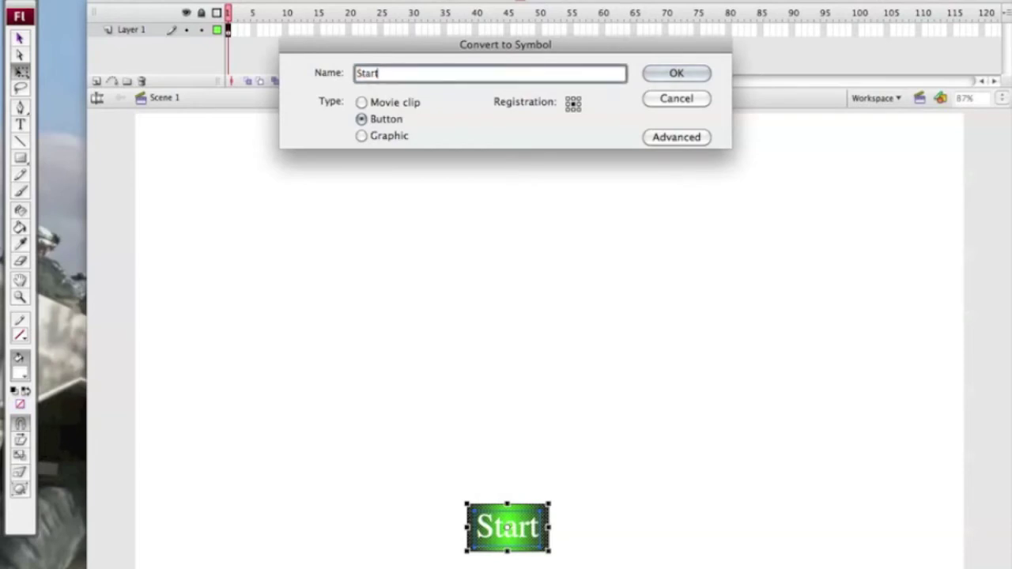
pyautogui.press('Return')
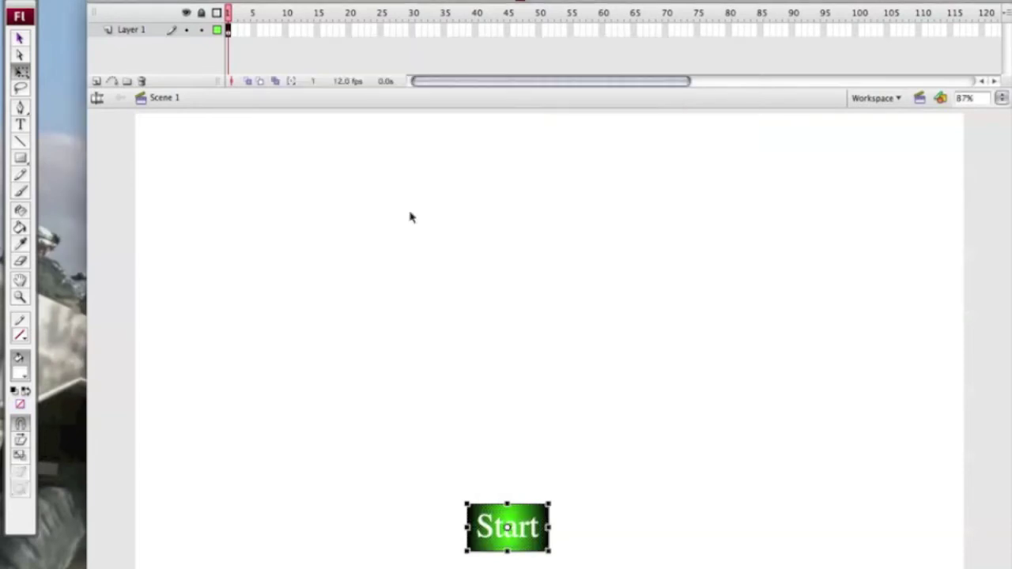
pyautogui.rightClick(532, 541)
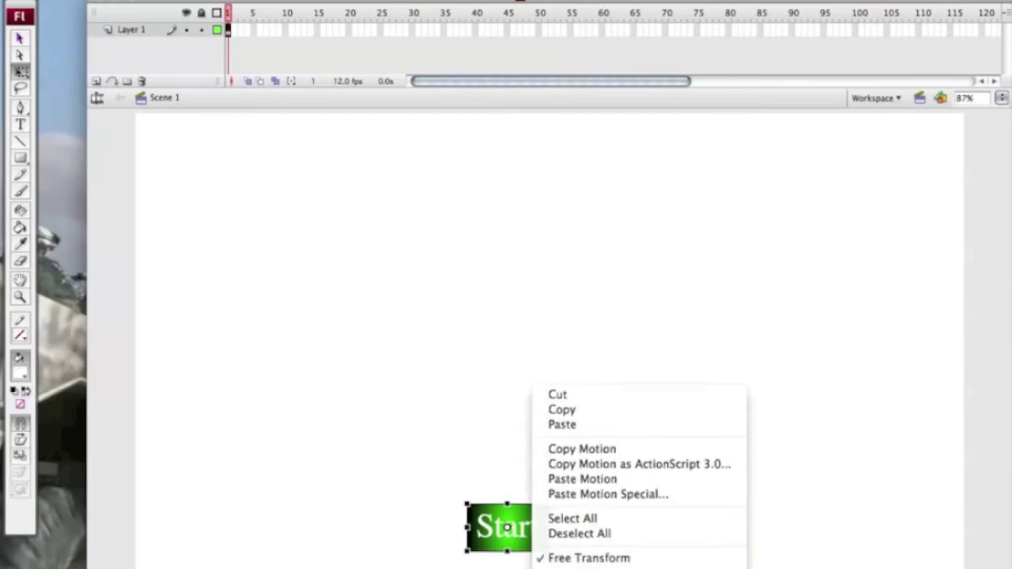
# - Open the Actions panel for the Start button with Script Assist turned off
pyautogui.click(411, 364)
pyautogui.click(532, 2)
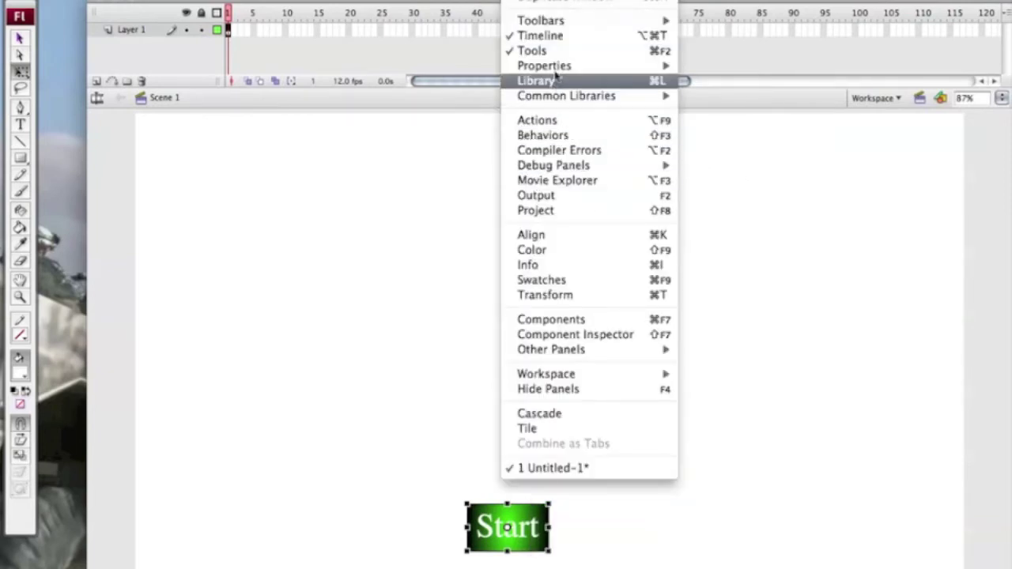
pyautogui.click(552, 119)
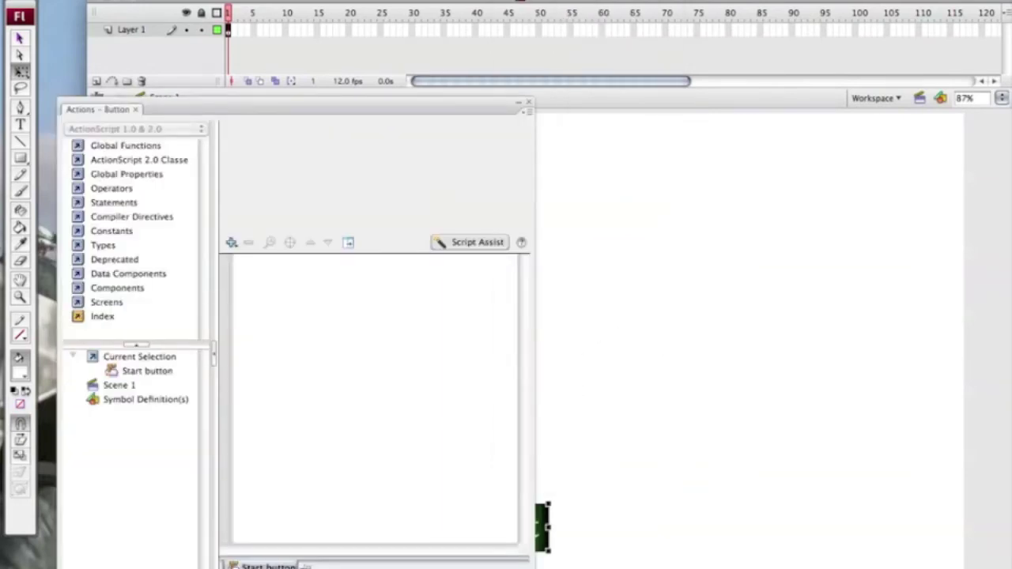
pyautogui.click(472, 245)
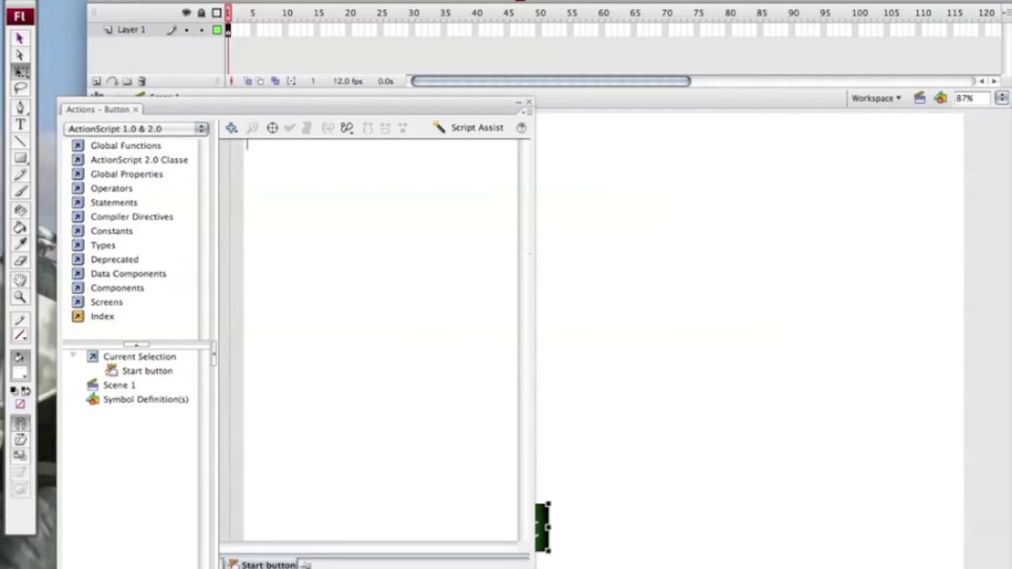
# - Enter on(release){ gotoAndPlay(2); } and confirm Check Syntax reports no errors
pyautogui.write('on(')
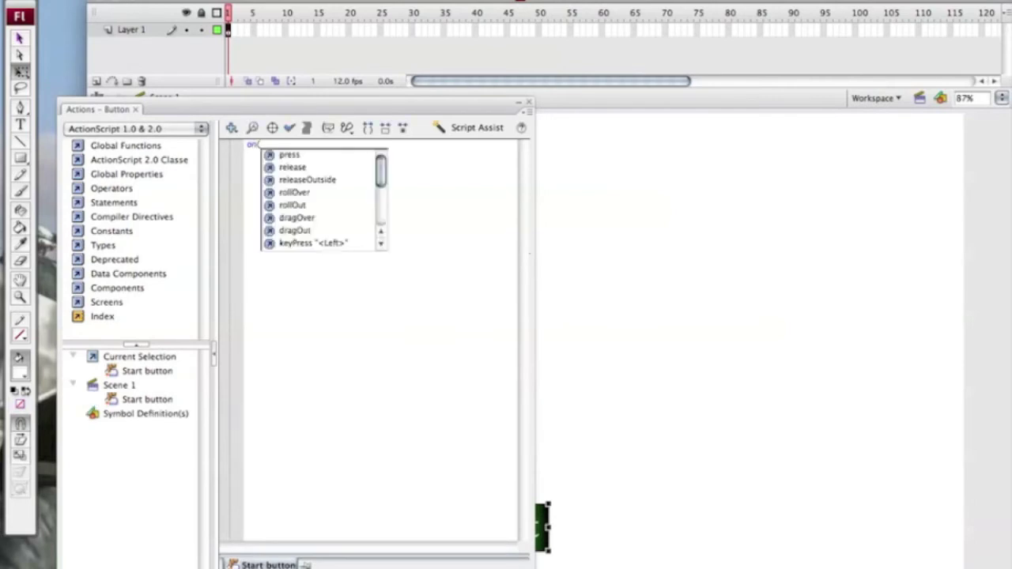
pyautogui.write('release')
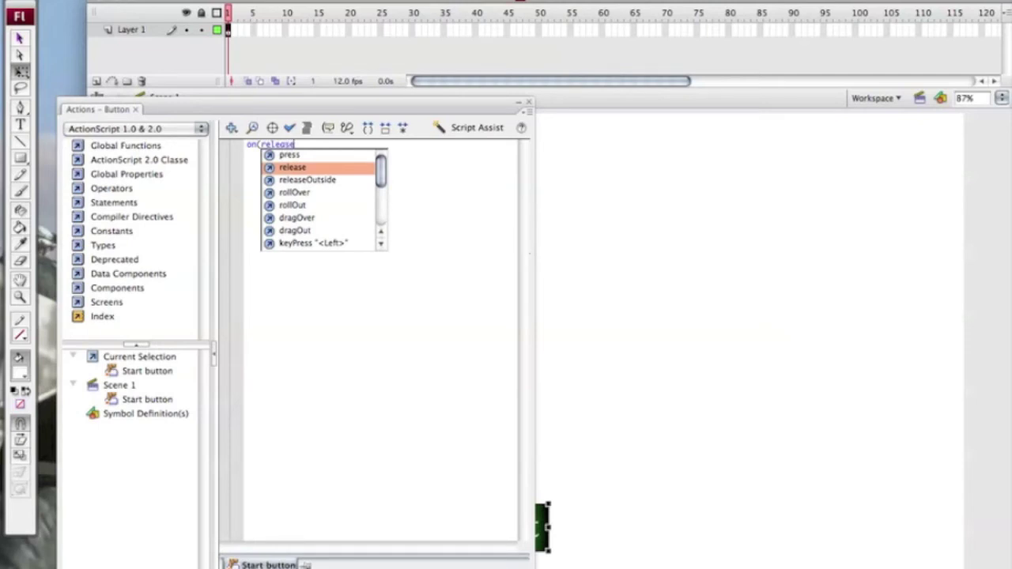
pyautogui.write(') {')
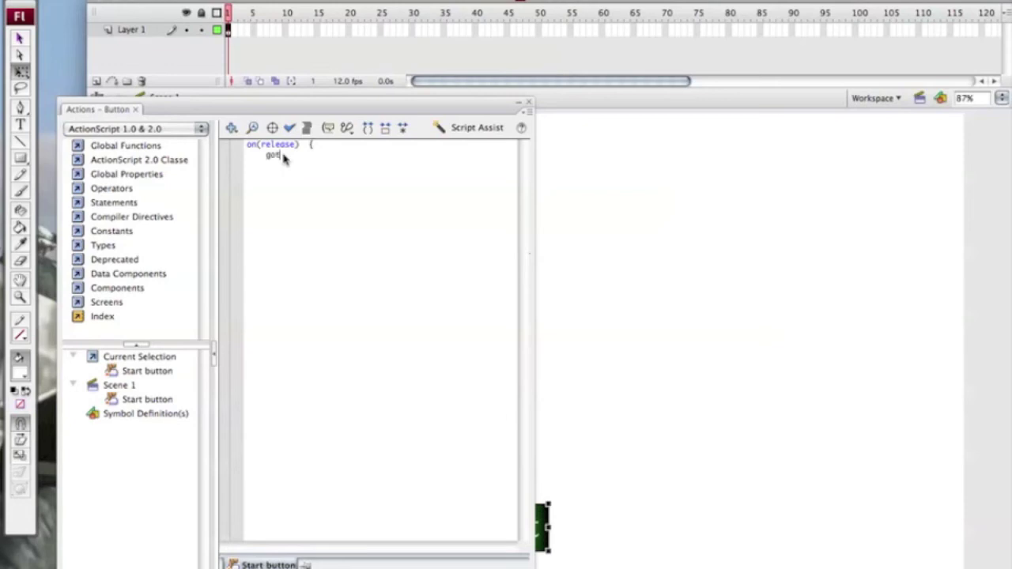
pyautogui.write('And')
pyautogui.write('}')
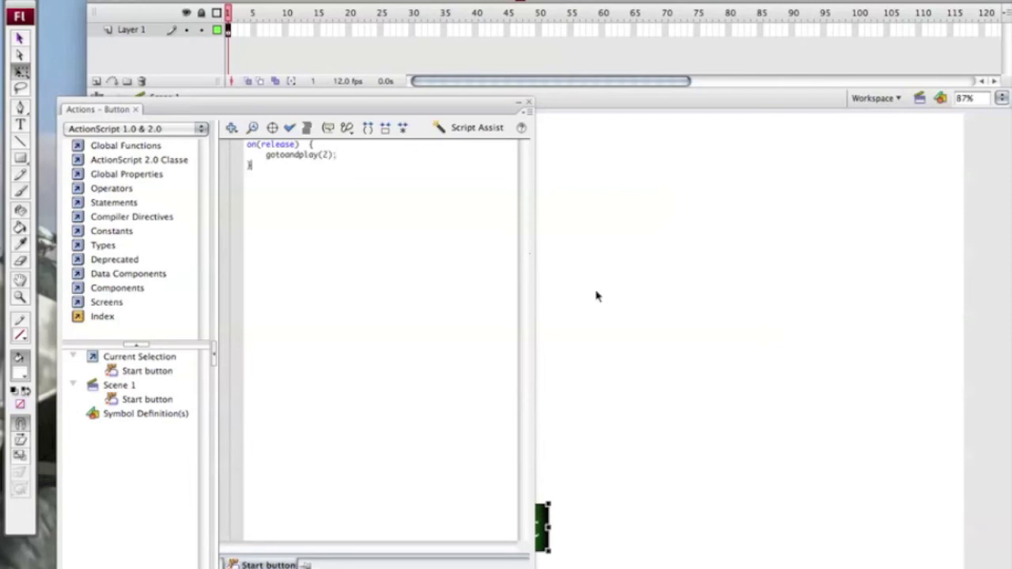
pyautogui.click(291, 129)
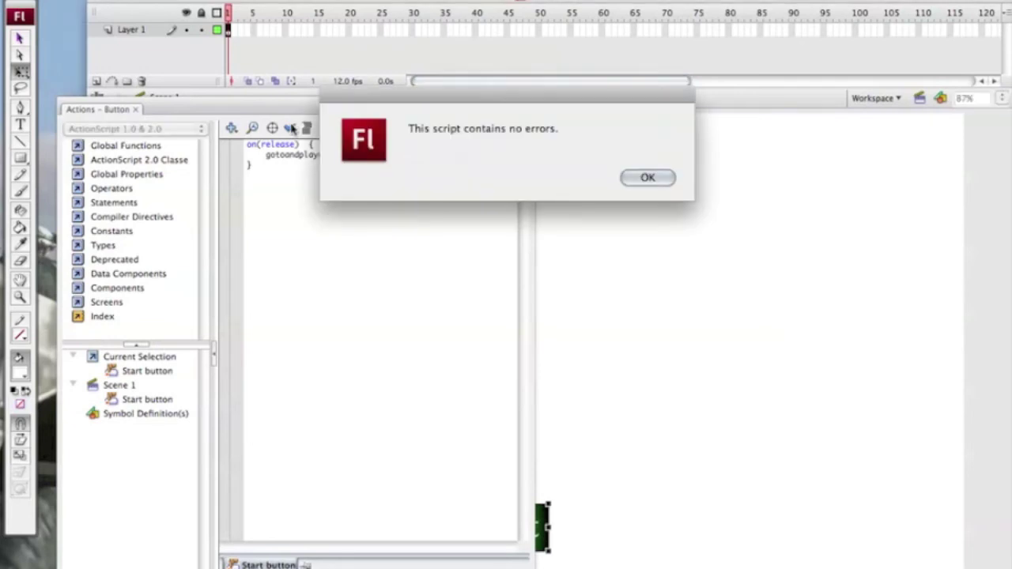
pyautogui.click(665, 178)
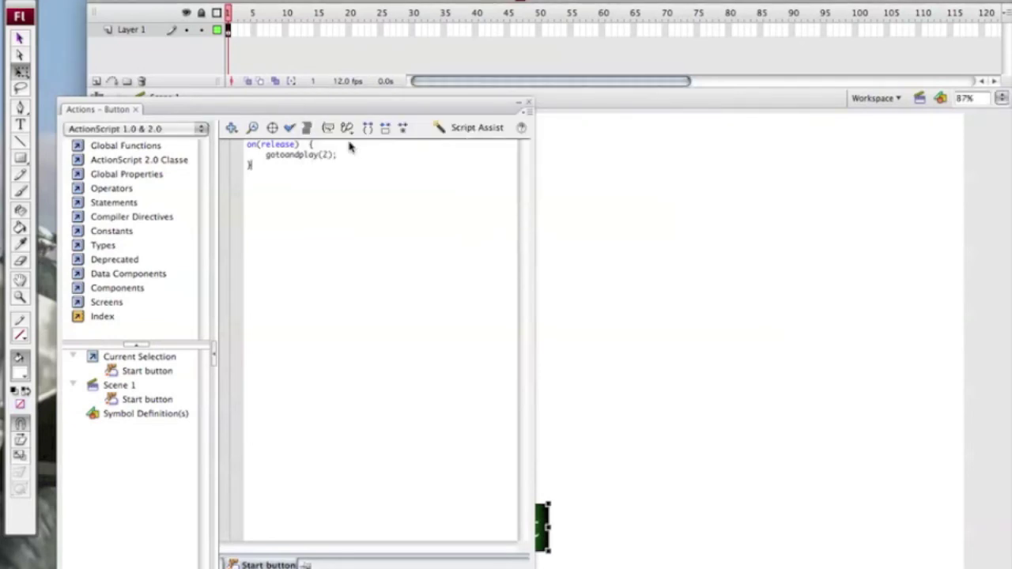
# - Add stop(); to frame 1 and verify it with Check Syntax
pyautogui.click(521, 103)
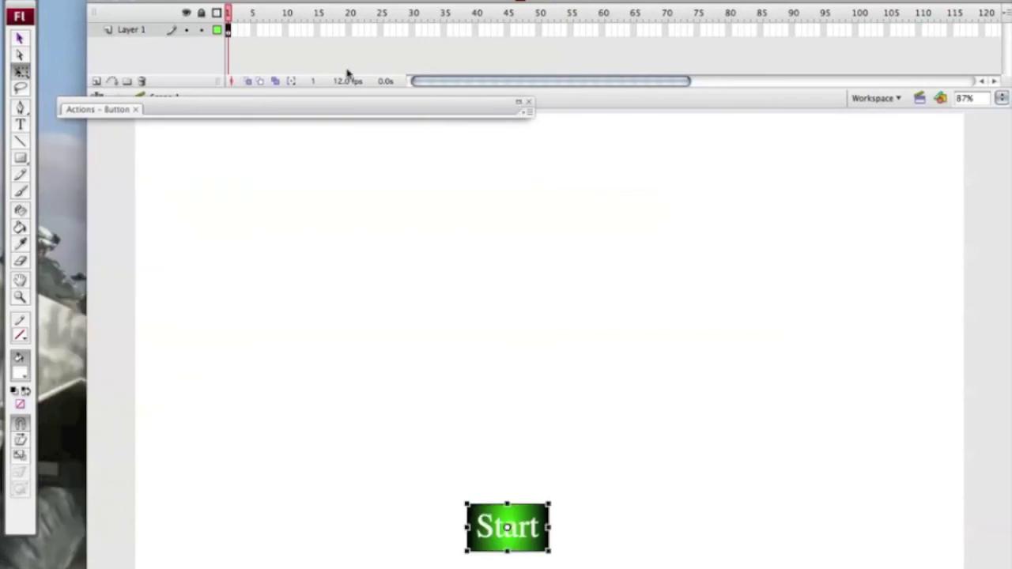
pyautogui.rightClick(228, 31)
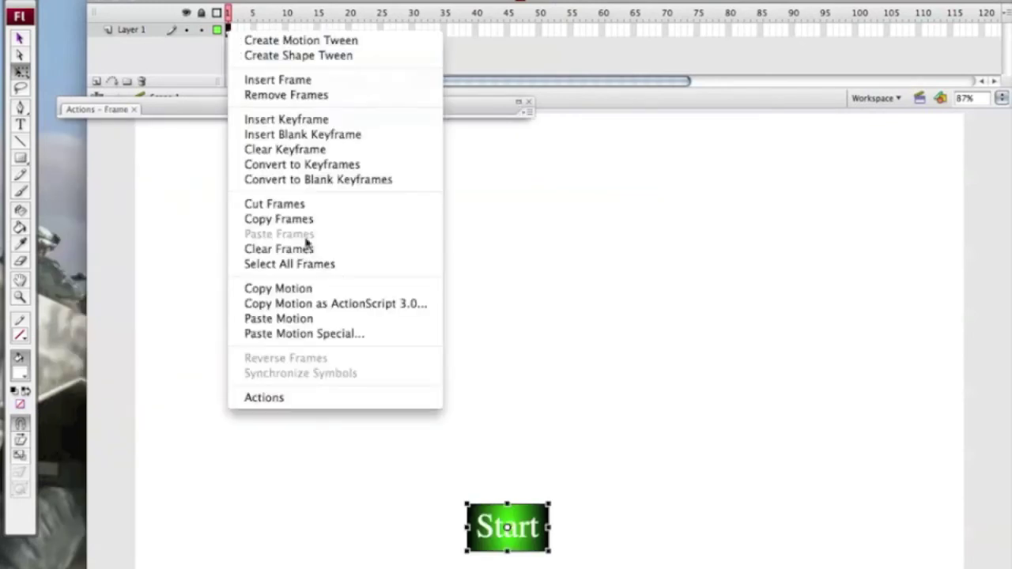
pyautogui.click(349, 402)
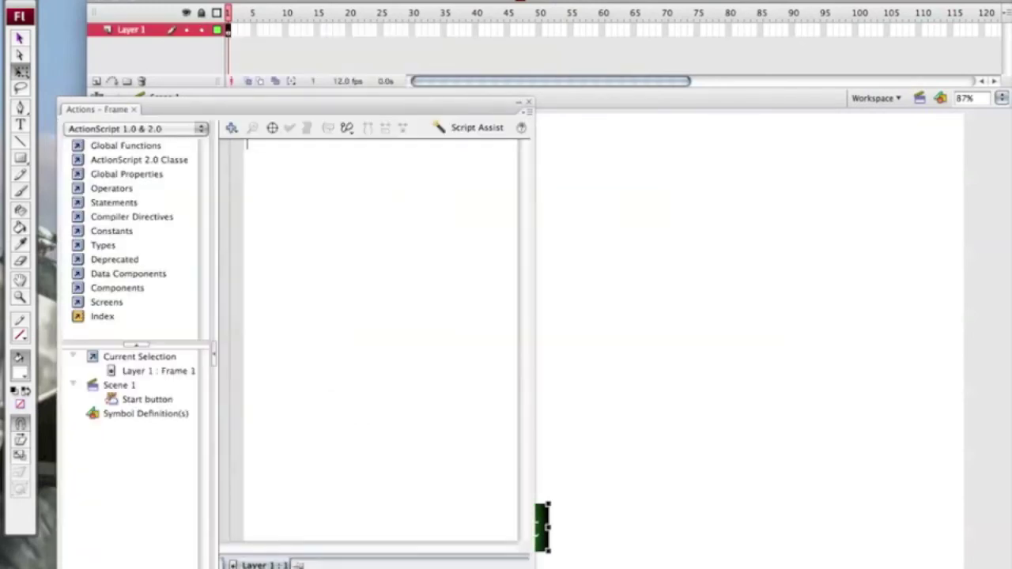
pyautogui.write('stop();')
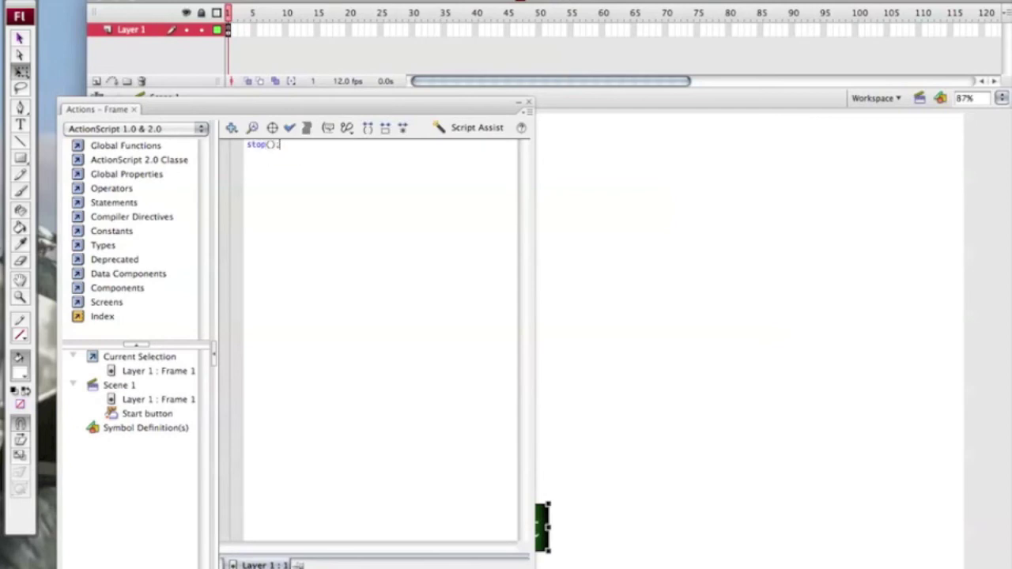
pyautogui.click(289, 128)
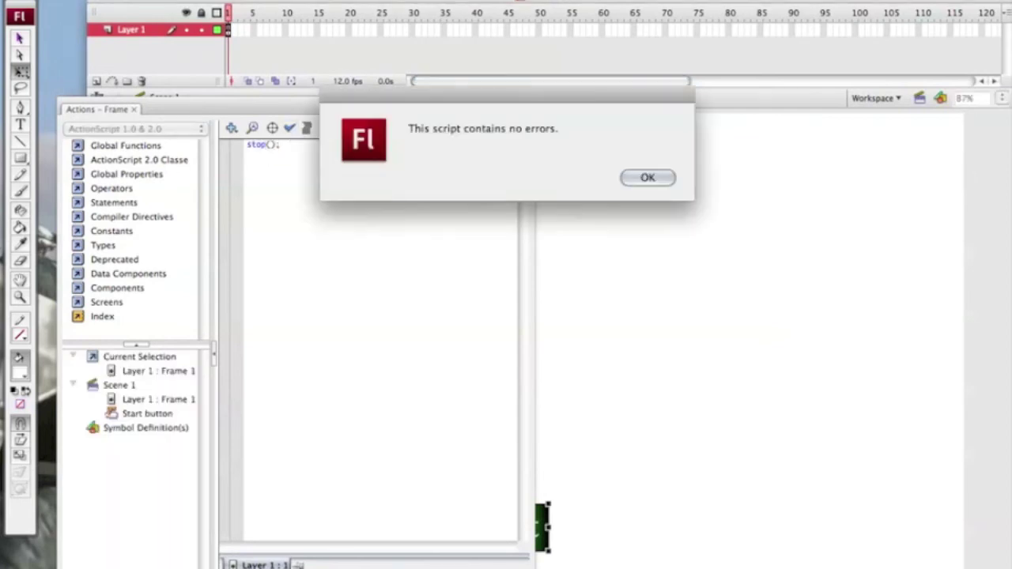
pyautogui.click(650, 177)
pyautogui.click(519, 103)
# - Convert frame 2 to a blank keyframe with stop(); and run Test Movie
pyautogui.click(517, 337)
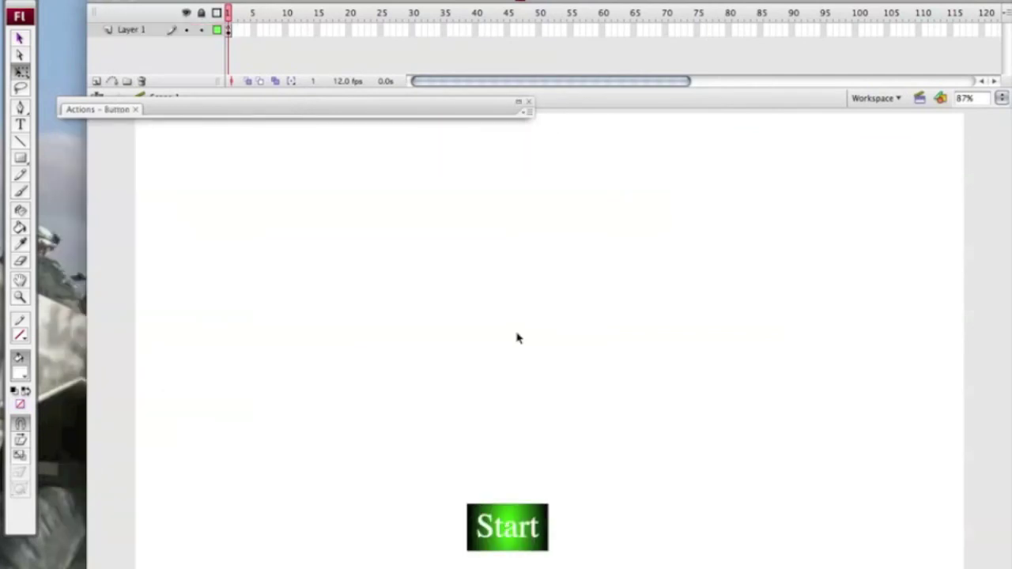
pyautogui.rightClick(235, 34)
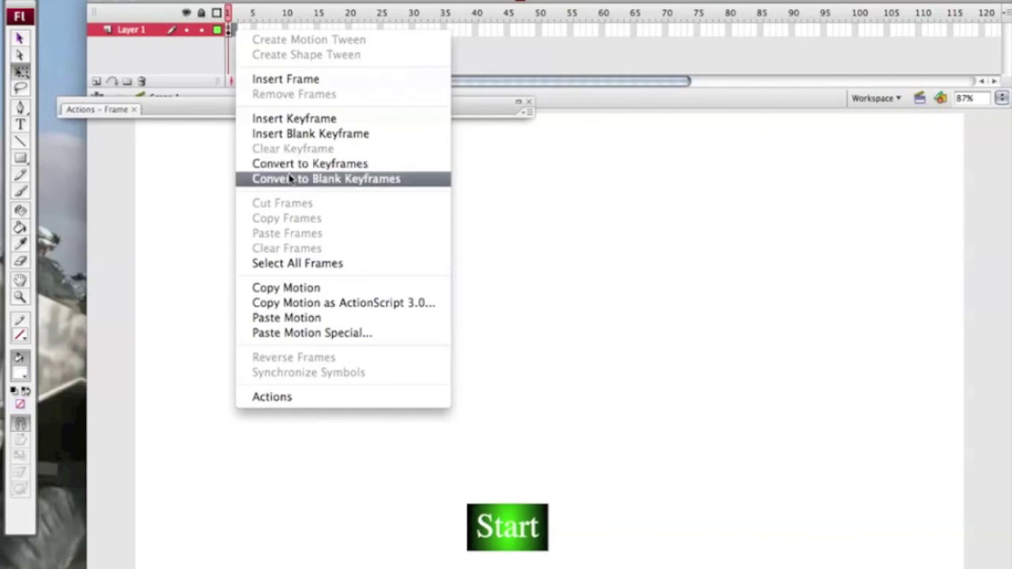
pyautogui.click(325, 174)
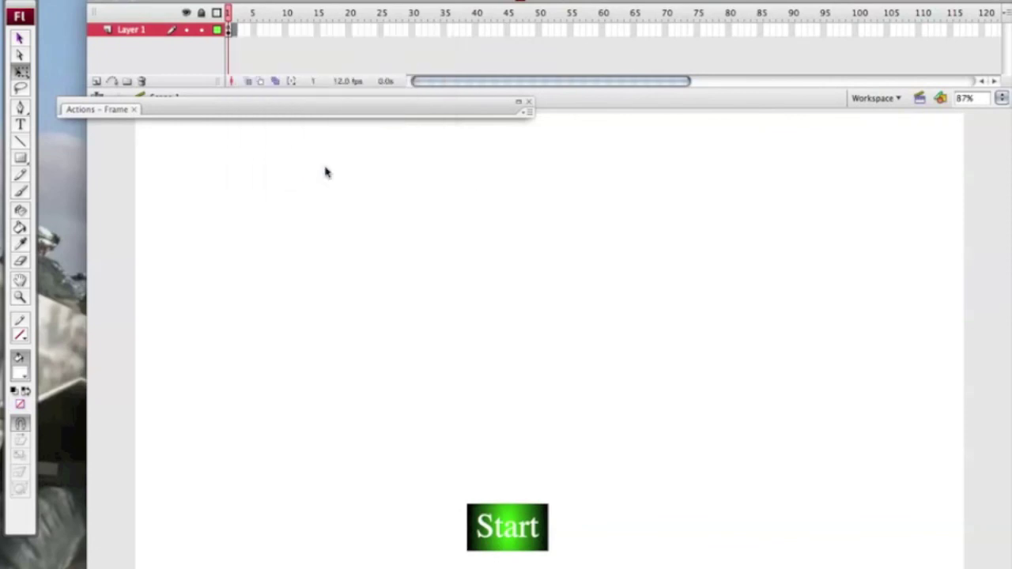
pyautogui.click(518, 105)
pyautogui.write('stop();')
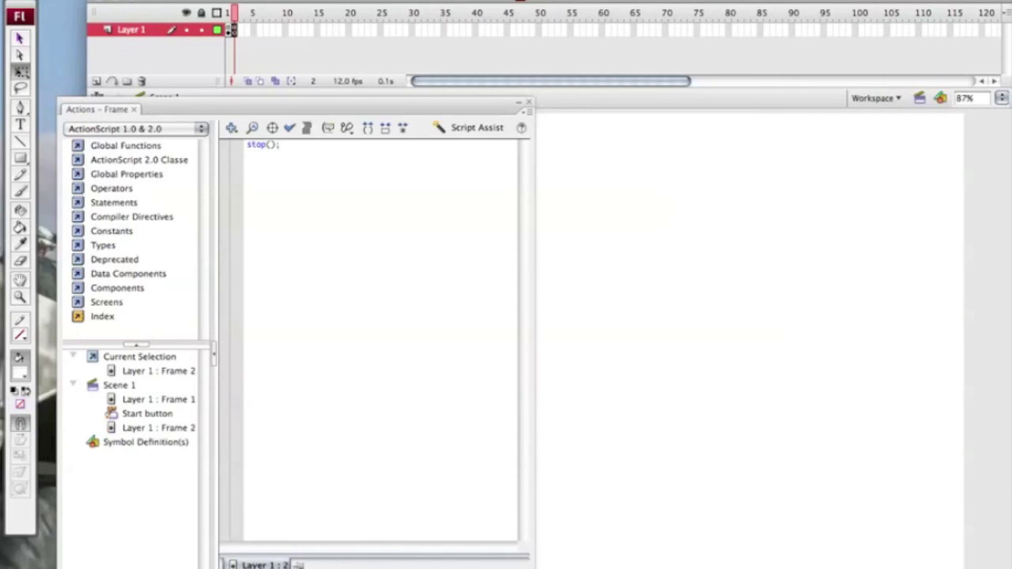
pyautogui.press('super+Return')
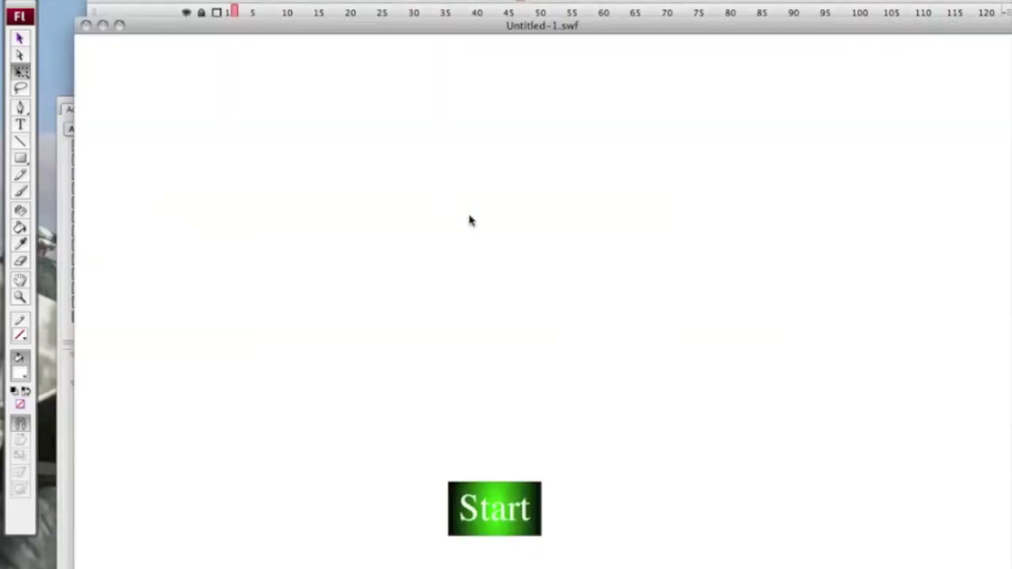
# - Click Start in the SWF to verify it jumps to frame 2, then close it and return to frame 1
pyautogui.click(502, 516)
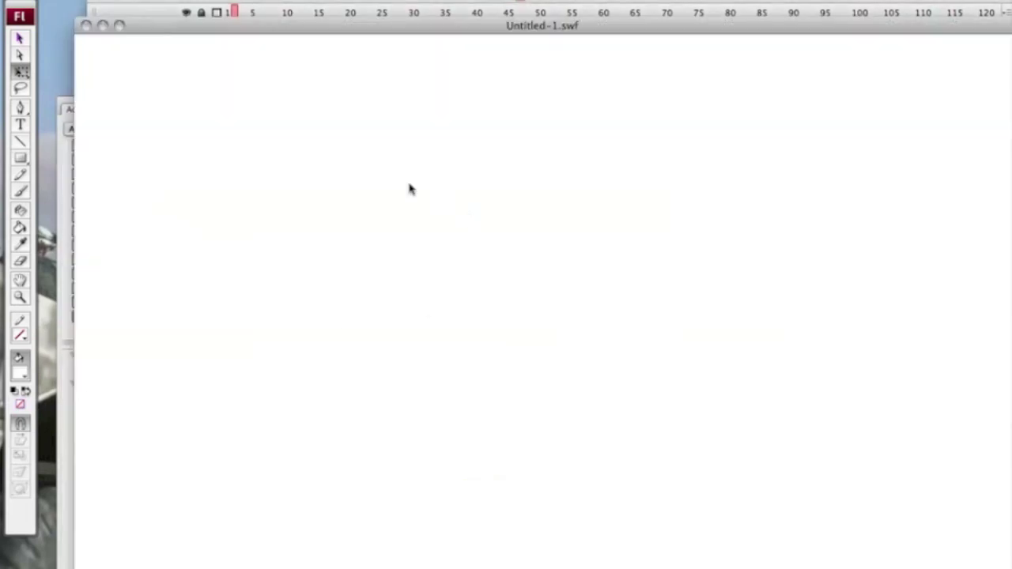
pyautogui.click(86, 25)
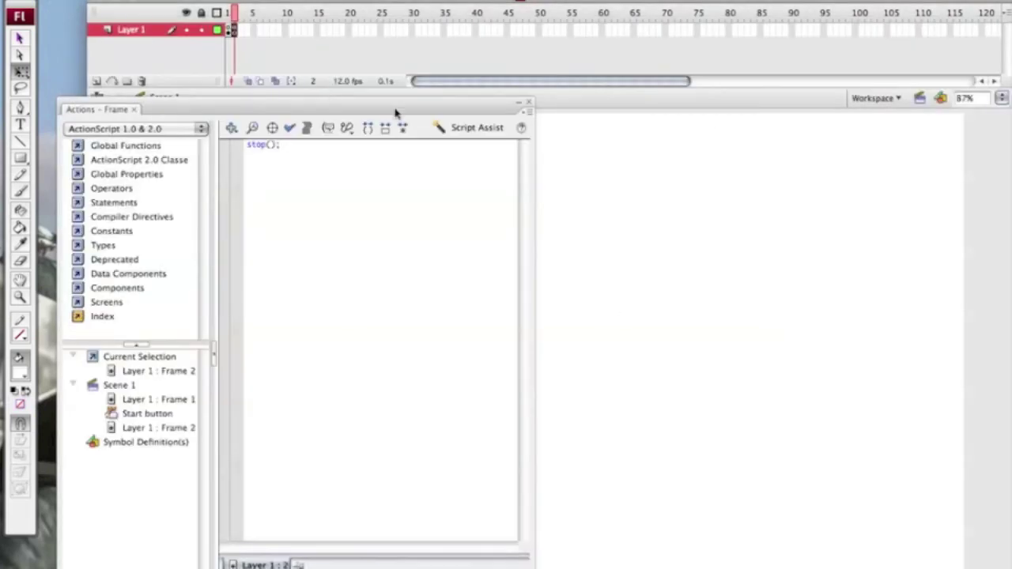
pyautogui.click(518, 103)
pyautogui.click(228, 34)
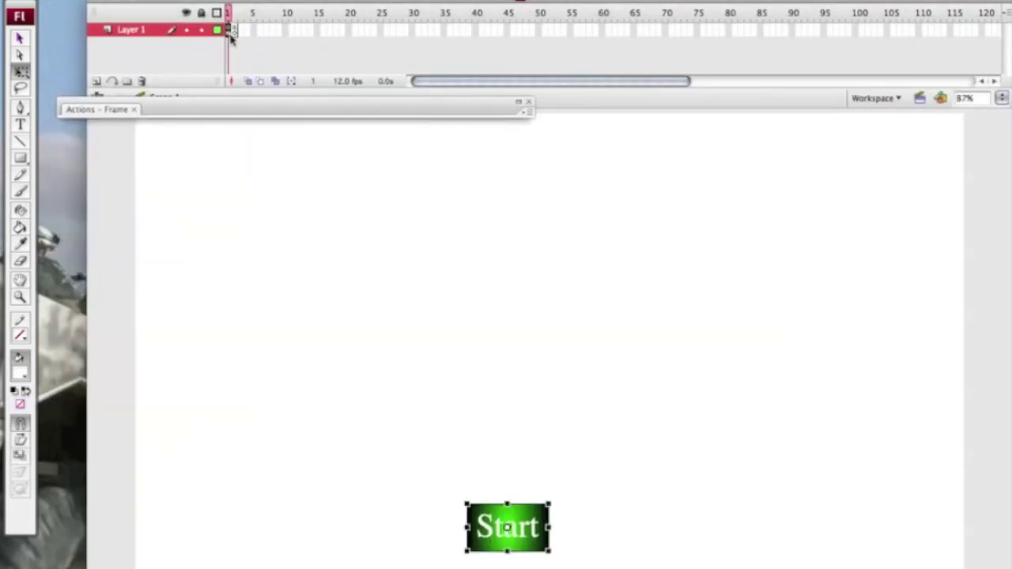
pyautogui.click(324, 332)
pyautogui.moveTo(324, 330); pyautogui.dragTo(601, 538)
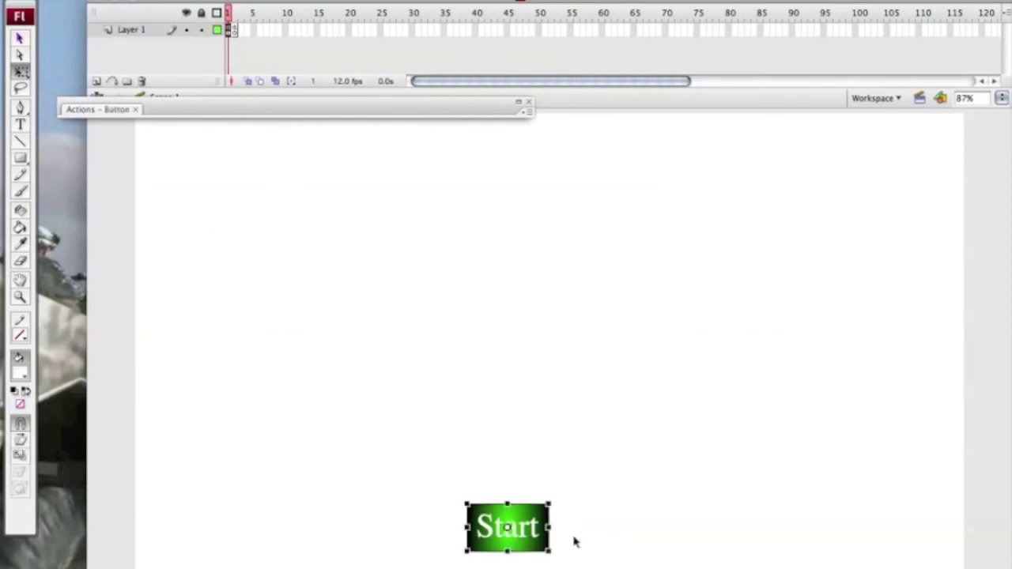
pyautogui.click(558, 414)
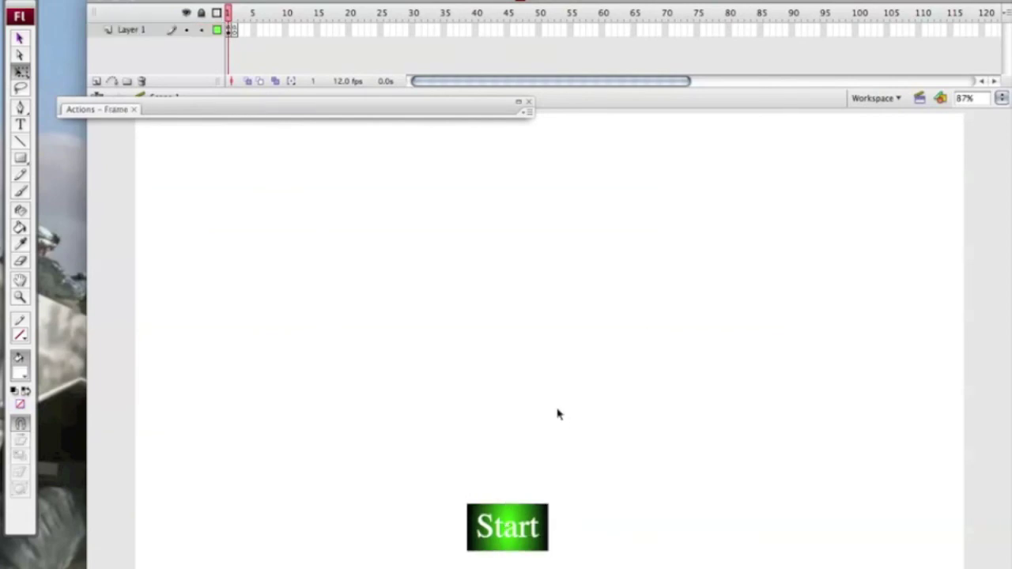